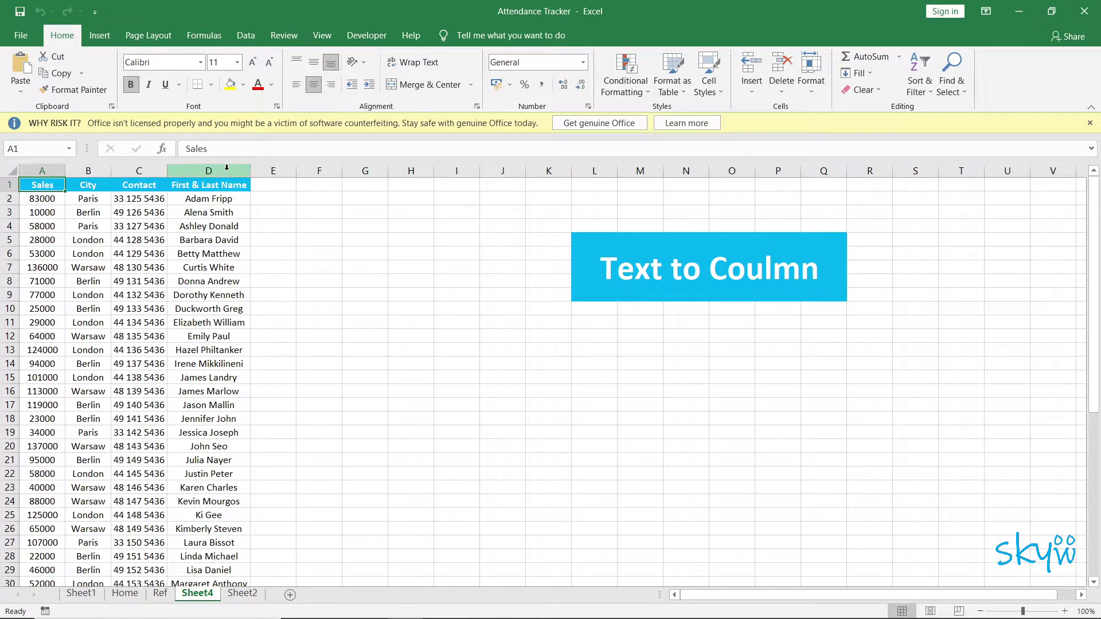
- Select the First & Last Name column D on Sheet4 and show the Data tab tools
click(220, 174)
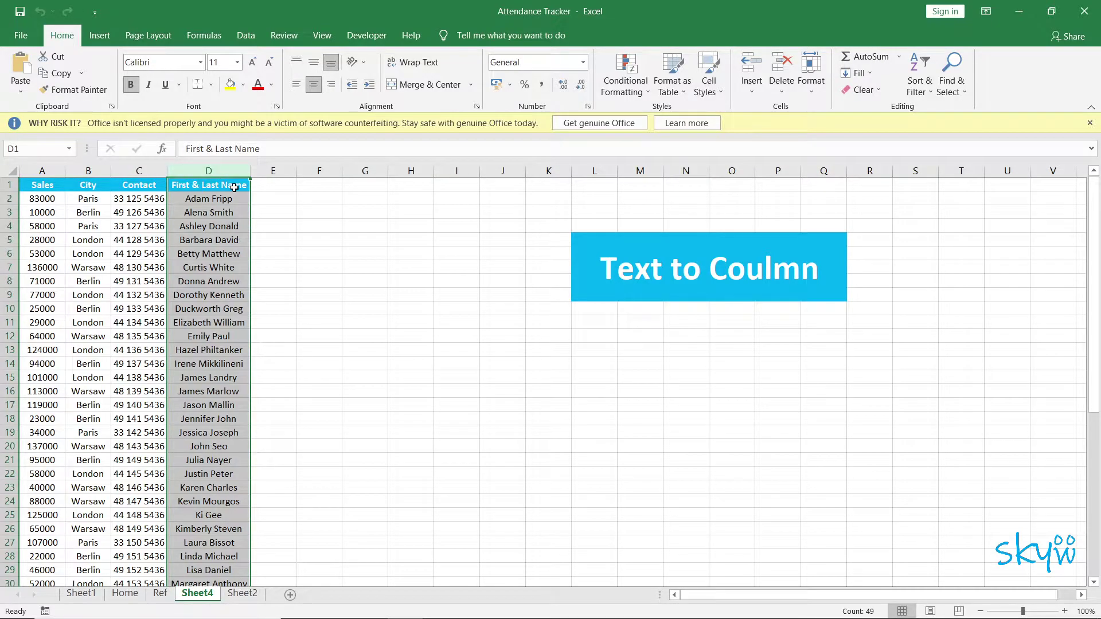
scroll(224, 223, down, 1)
scroll(222, 226, down, 5)
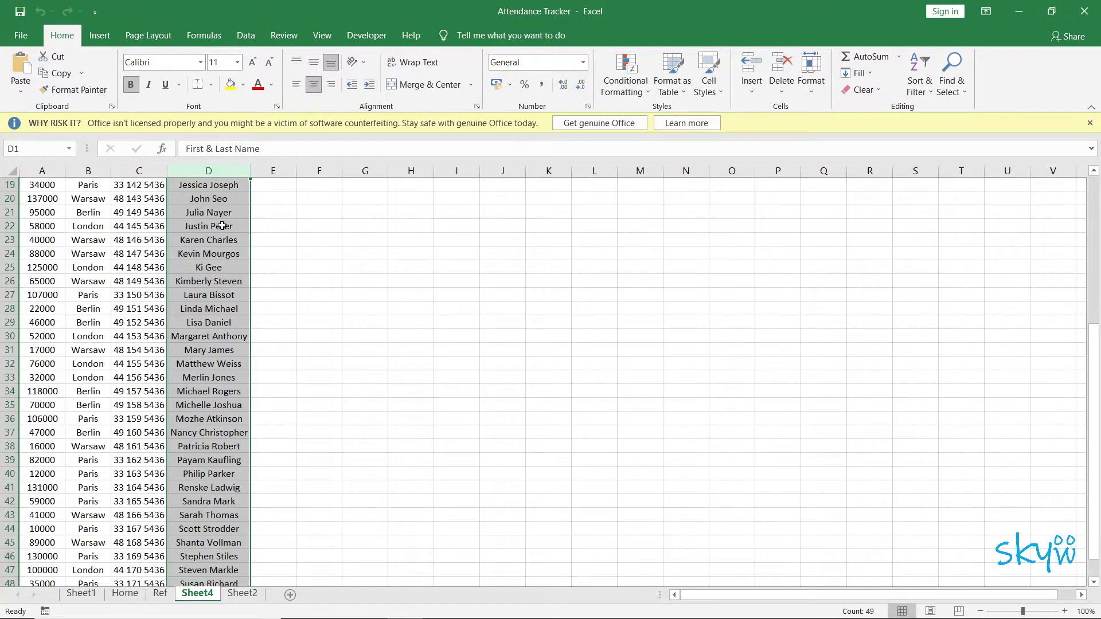
scroll(222, 226, down, 3)
scroll(222, 226, up, 9)
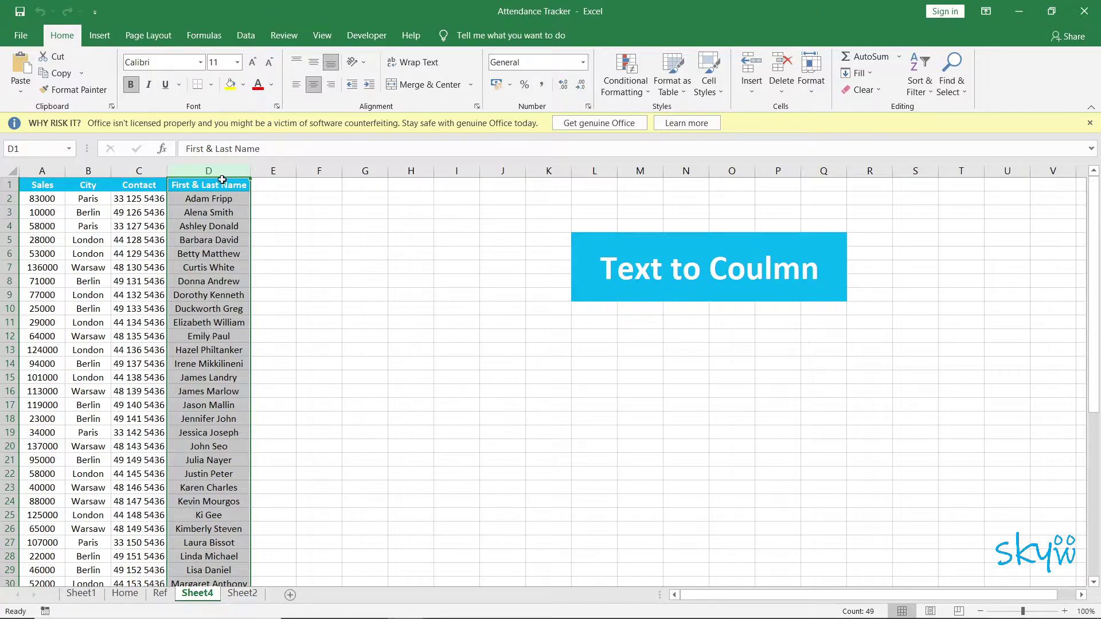
click(225, 182)
click(220, 171)
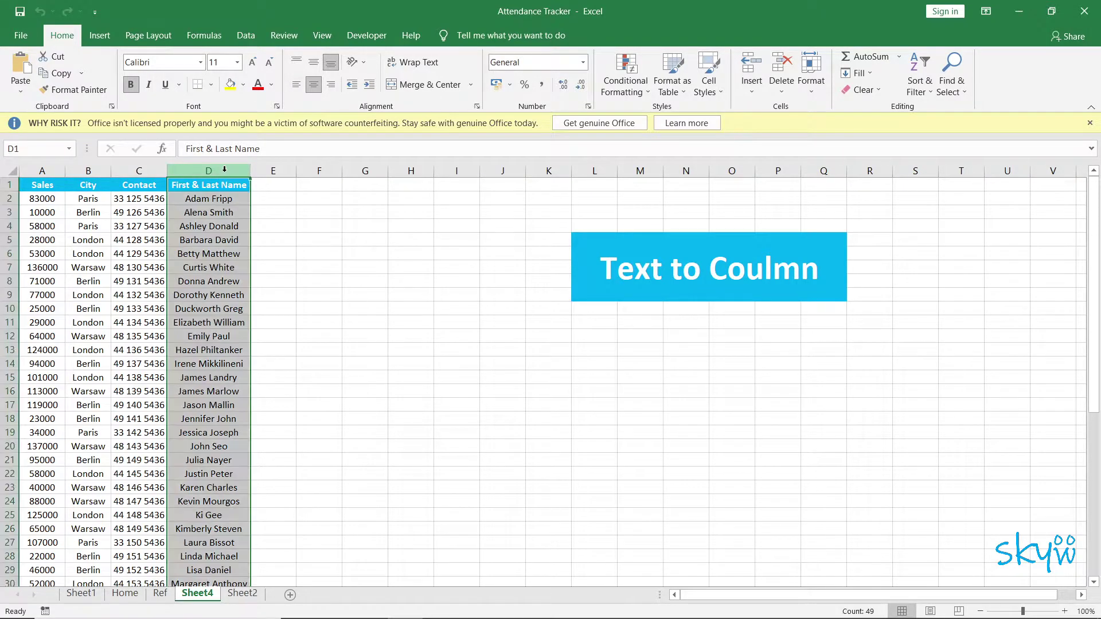
click(246, 35)
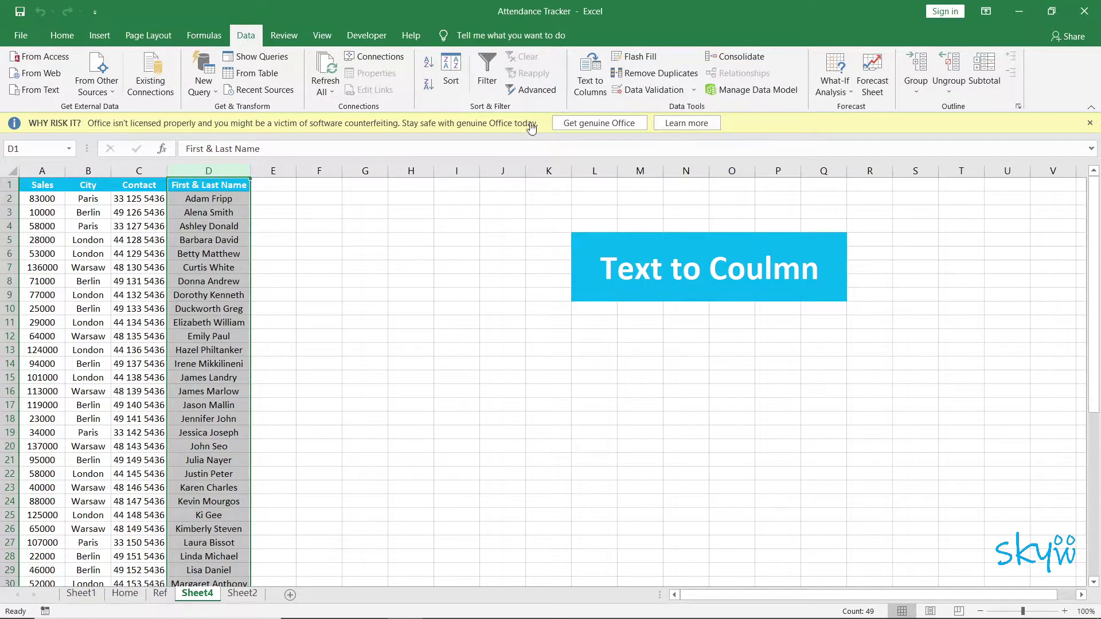
- Run Text to Columns on column D as Delimited by Space, with Other unchecked
click(586, 73)
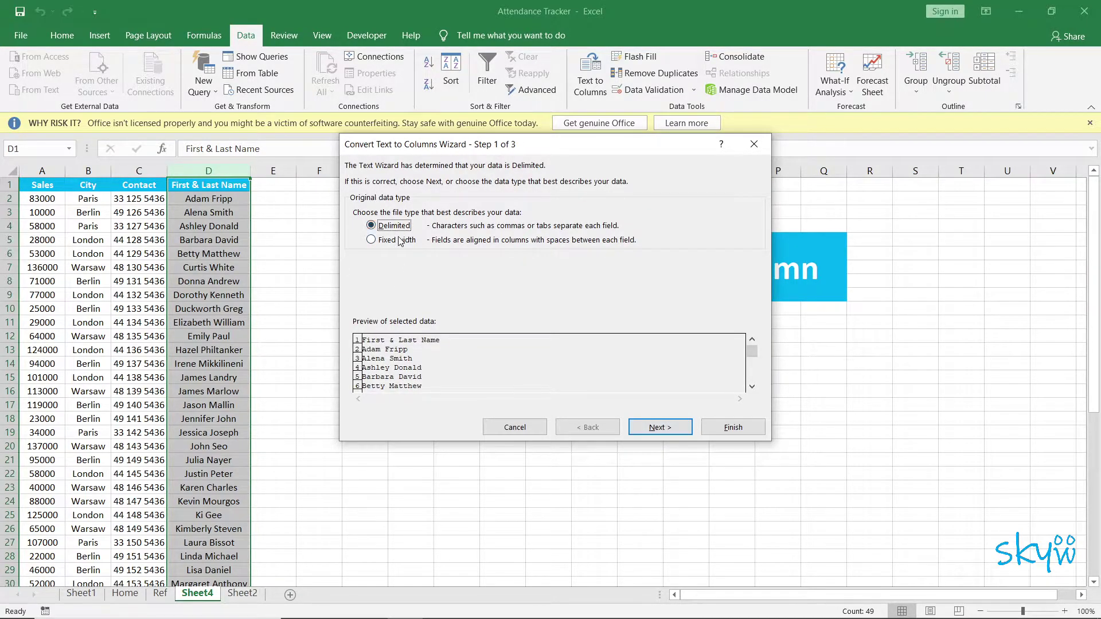
click(659, 428)
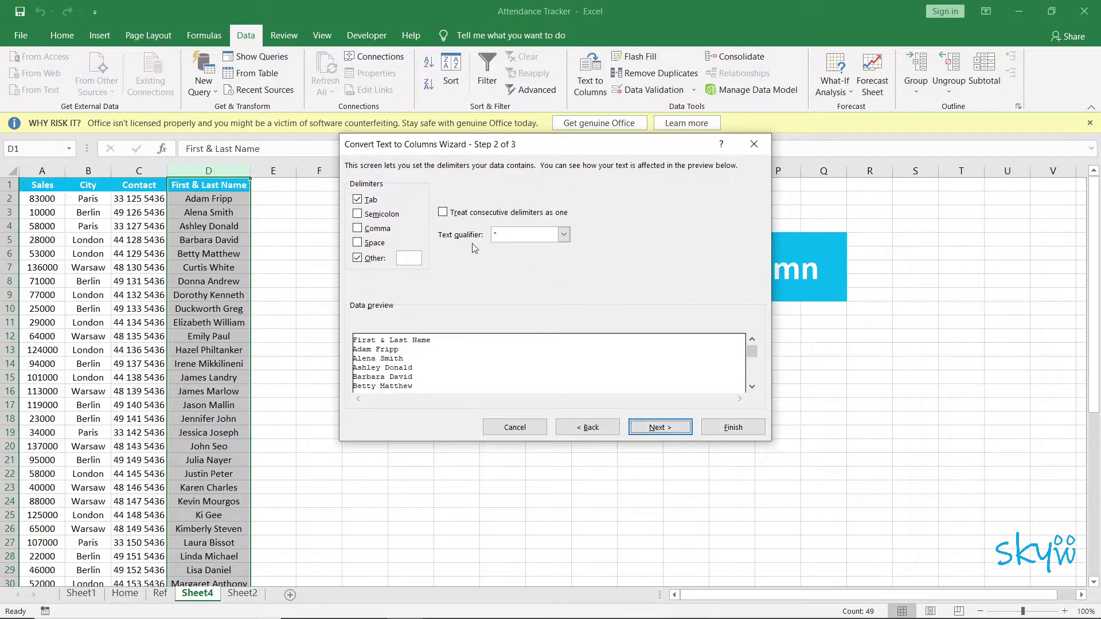
click(373, 259)
click(374, 243)
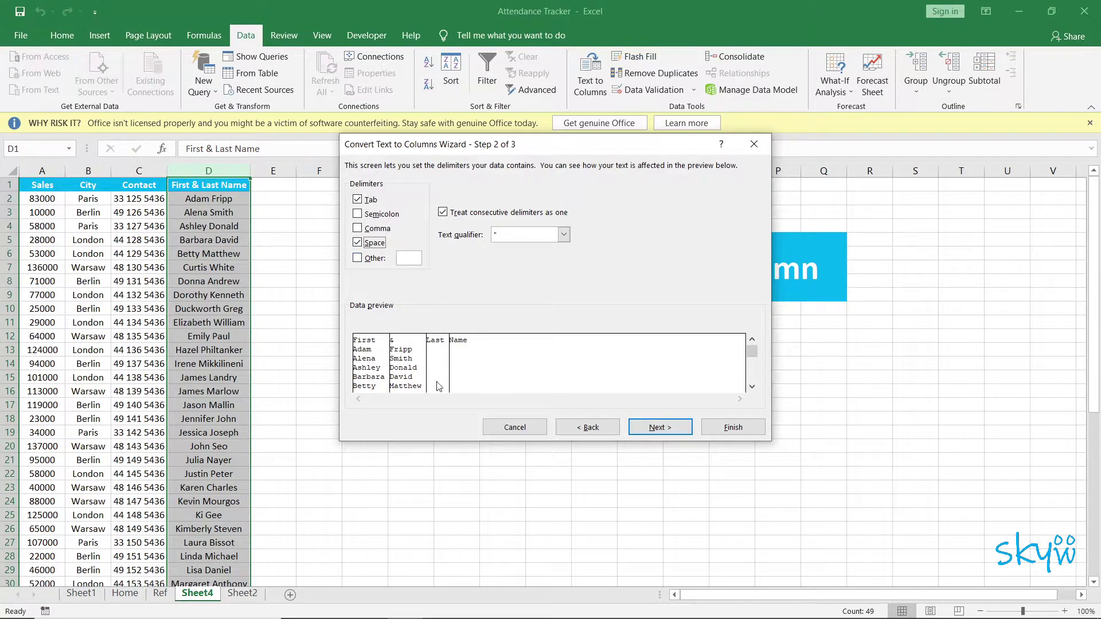
click(659, 427)
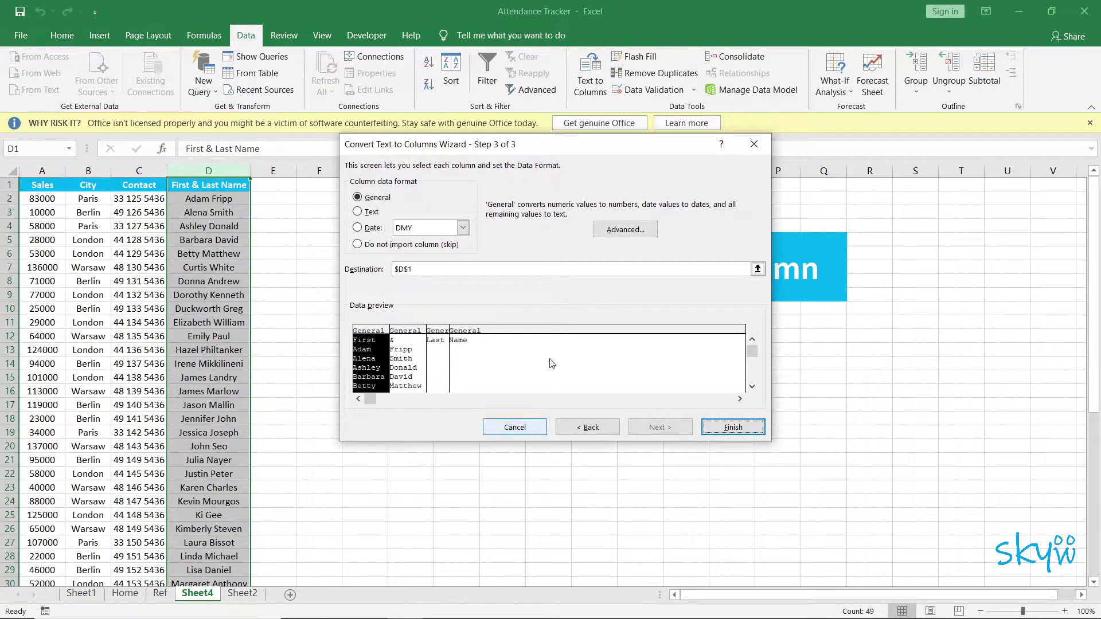
click(727, 429)
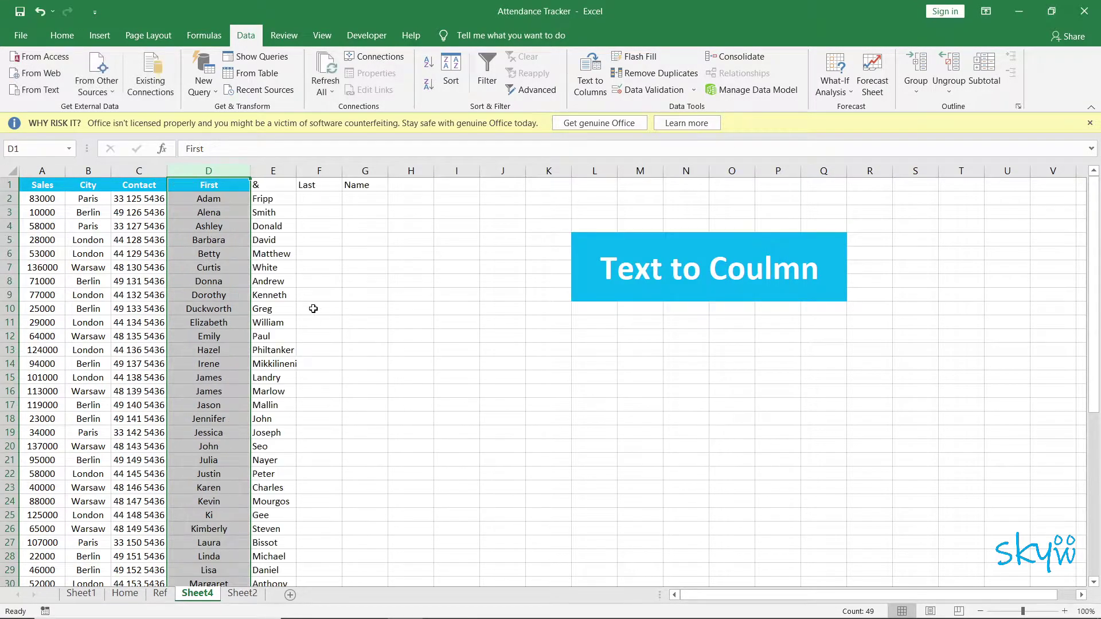
click(337, 291)
click(208, 170)
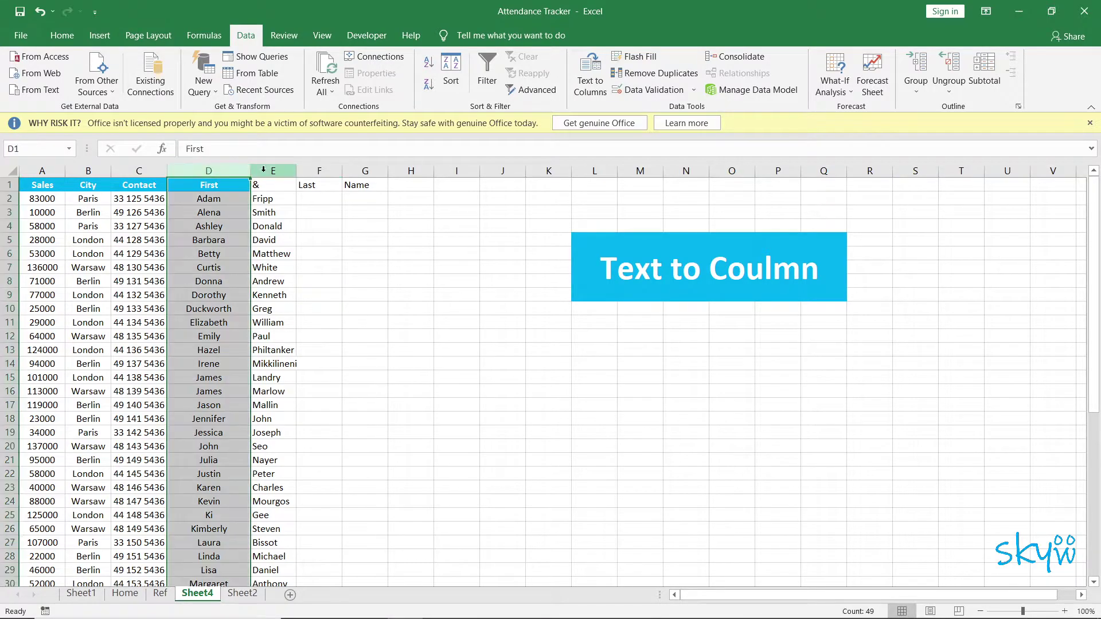
click(268, 170)
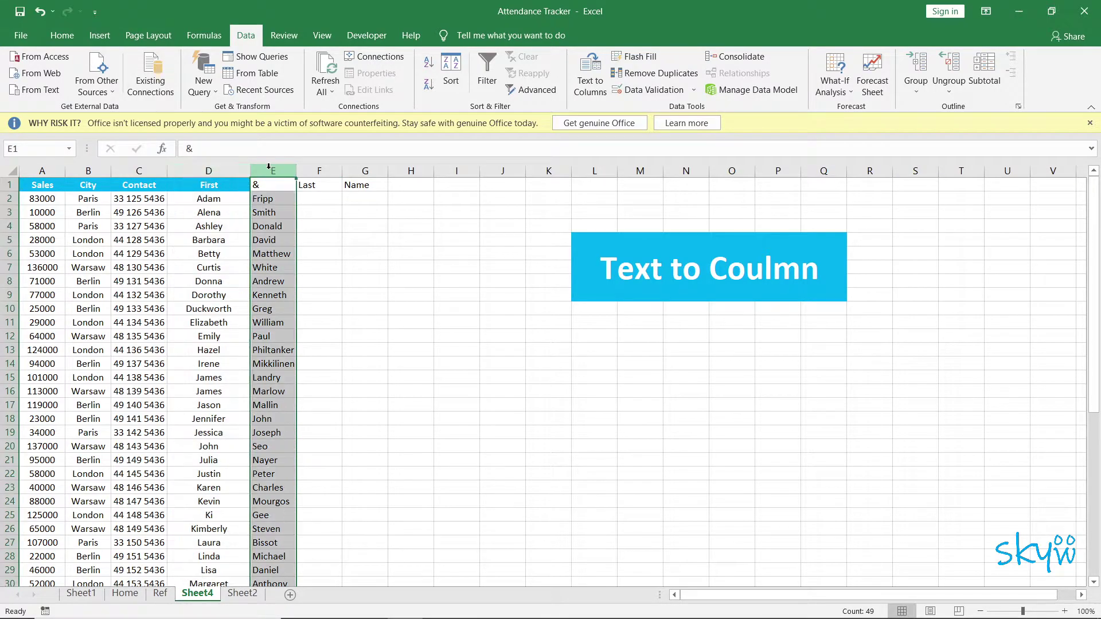
click(264, 198)
click(217, 199)
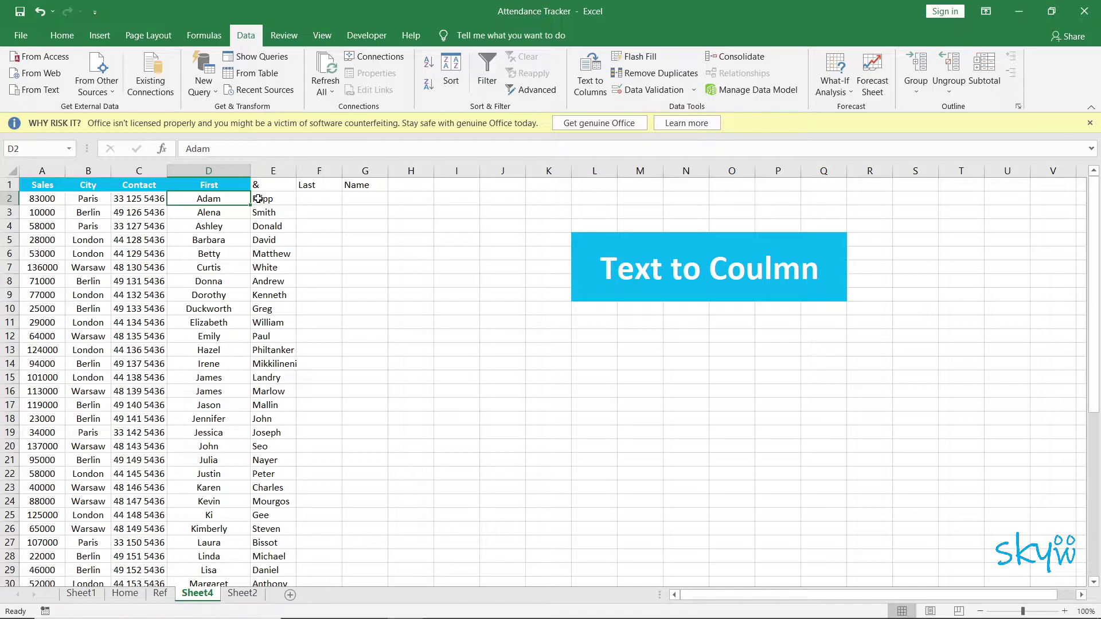
click(258, 198)
key(Left)
scroll(377, 286, down, 3)
scroll(377, 286, up, 3)
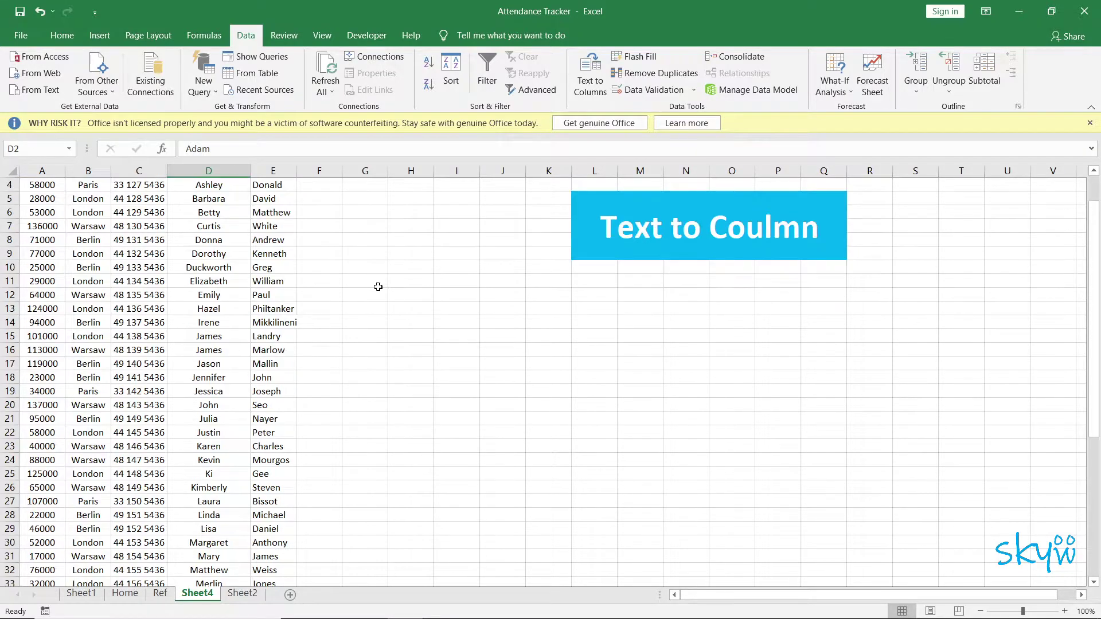
- On Sheet2, split column A with Text to Columns using '-' as the Other delimiter
click(252, 595)
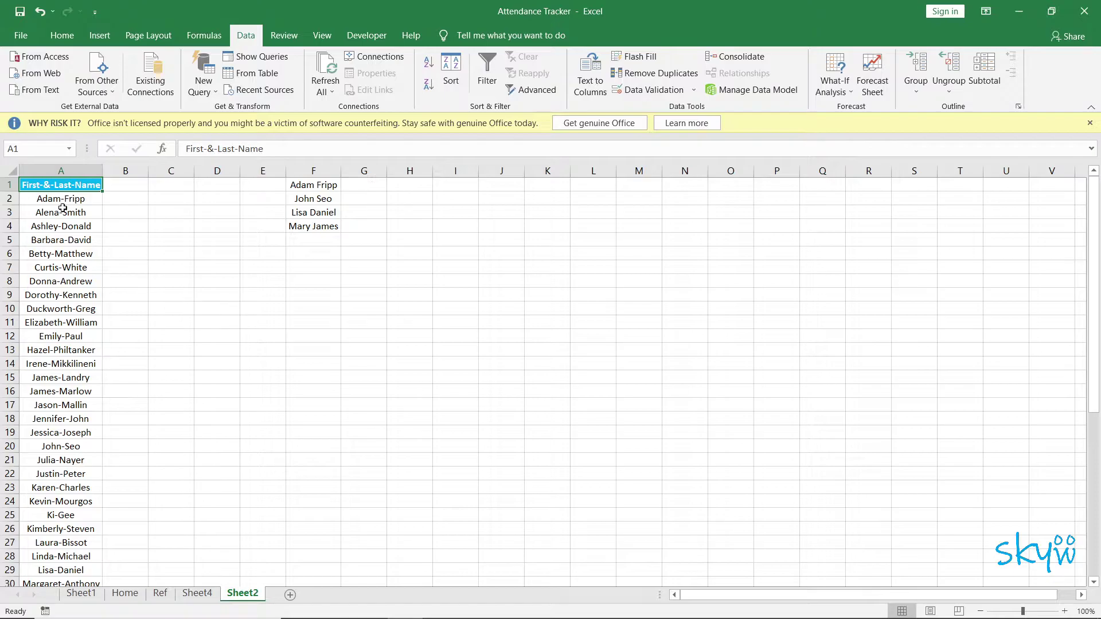
click(62, 169)
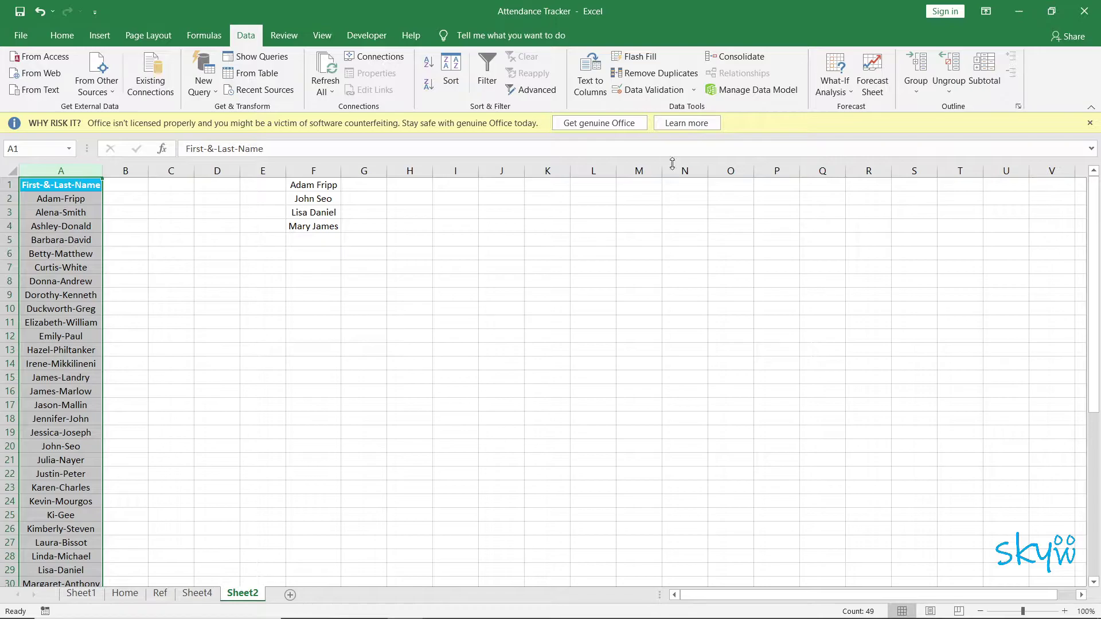
click(590, 86)
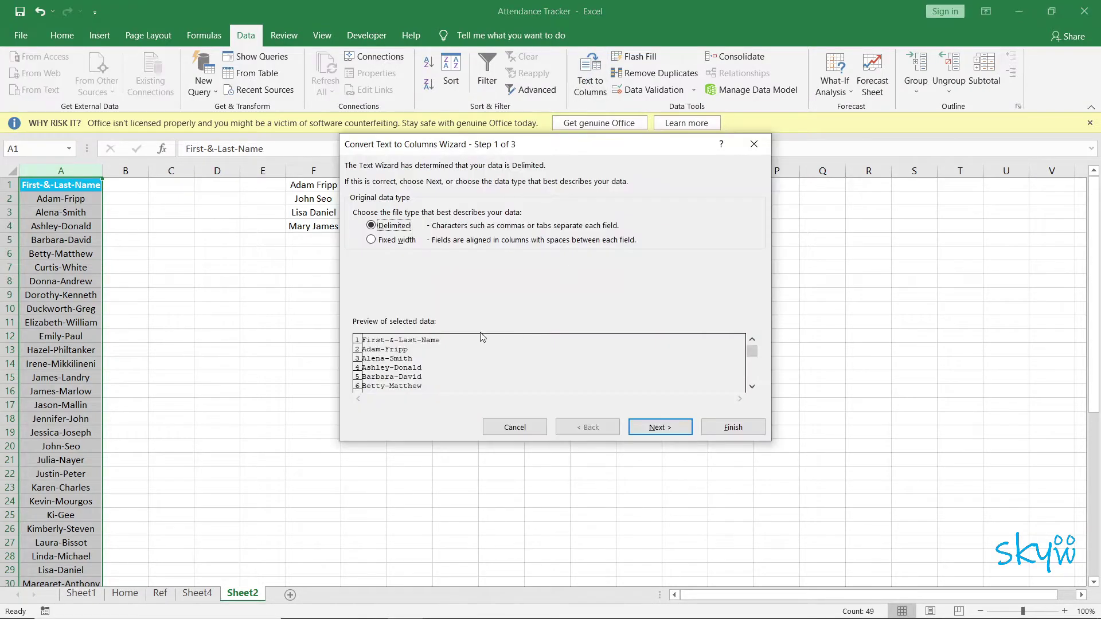
click(656, 429)
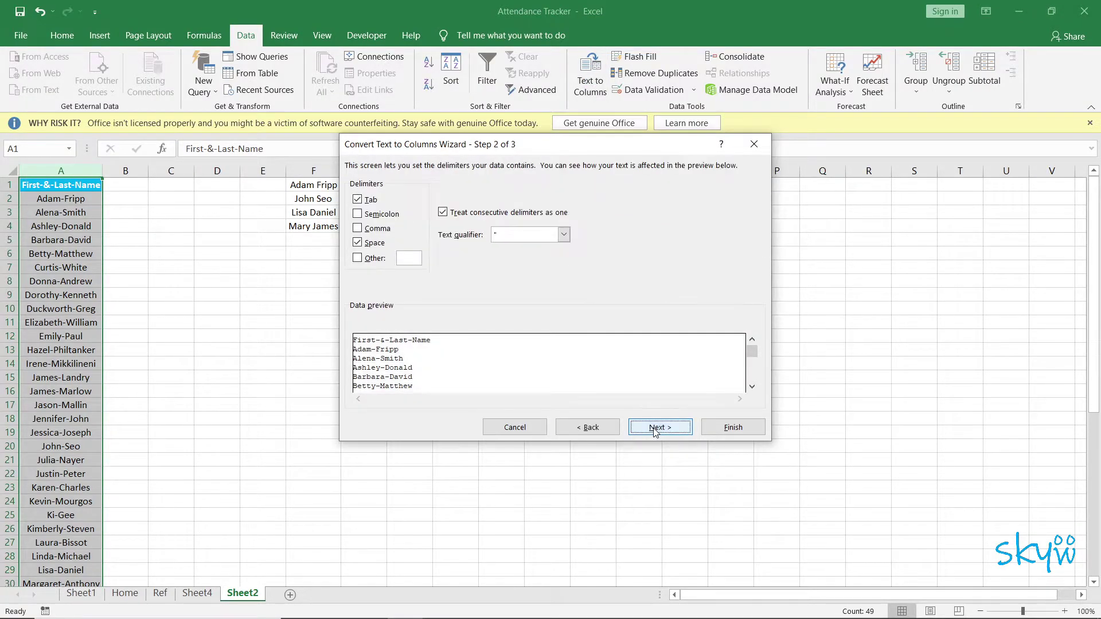
click(376, 259)
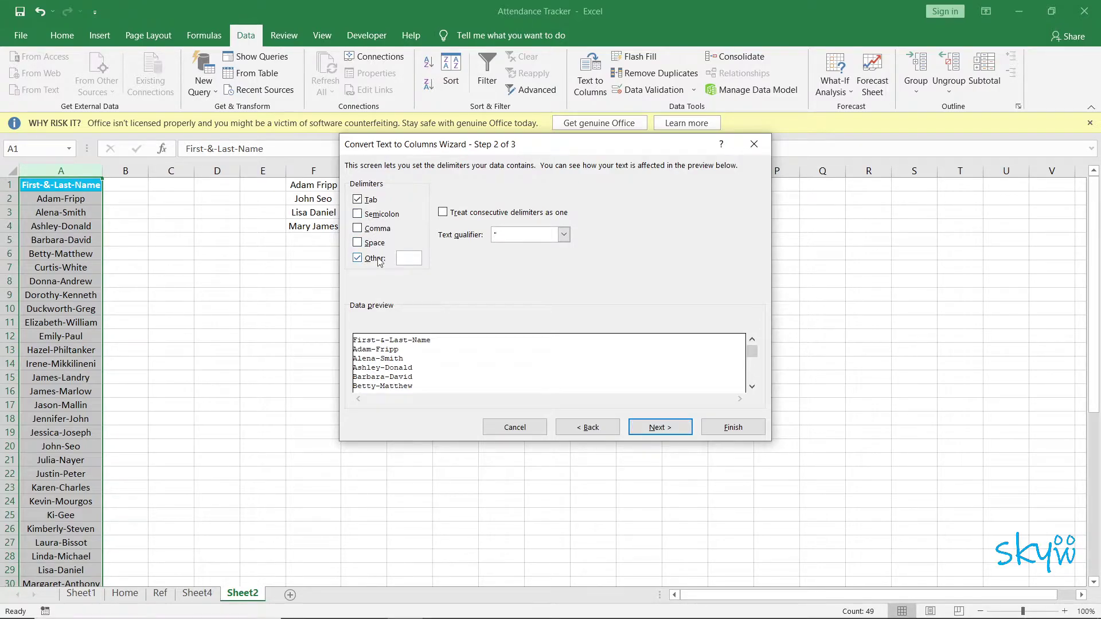
text(-)
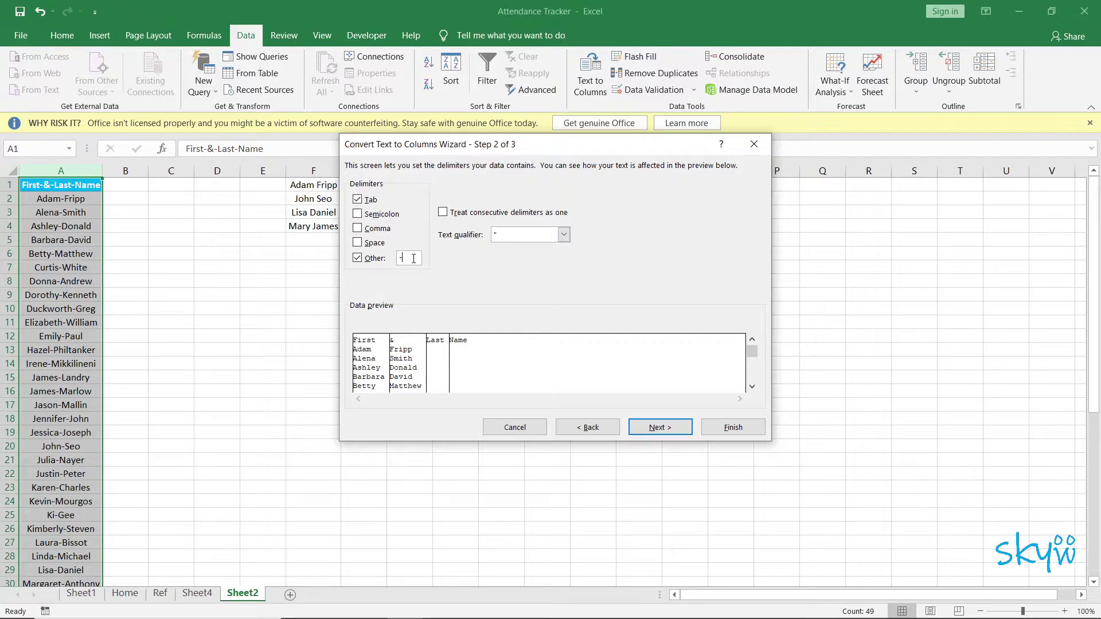
click(663, 434)
click(732, 427)
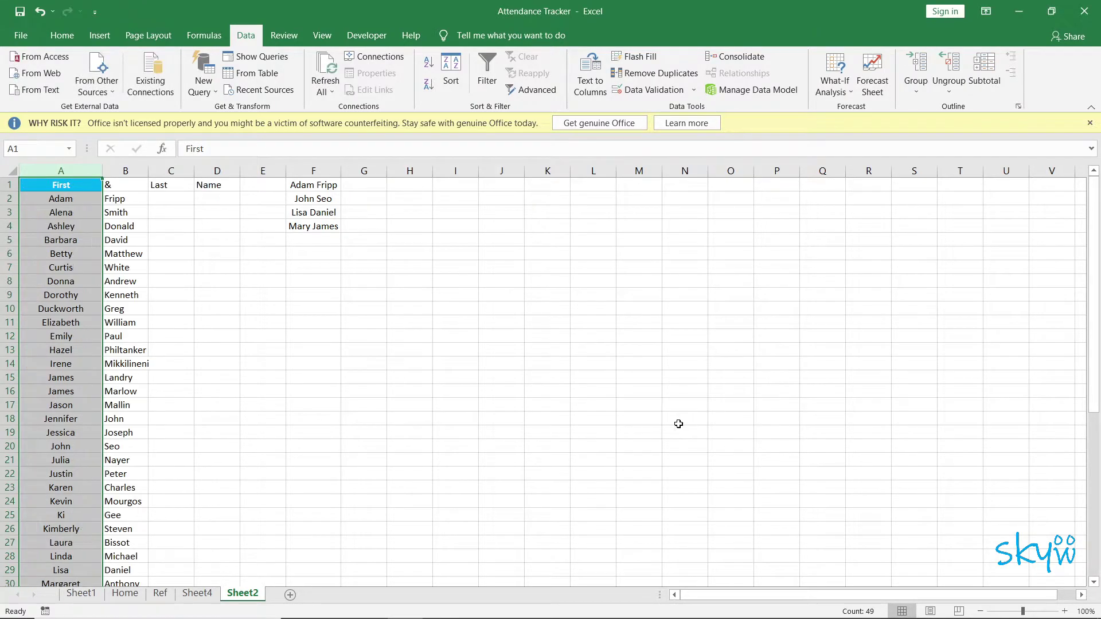
- Check the split hyphenated results in cells A1 and B1
click(236, 326)
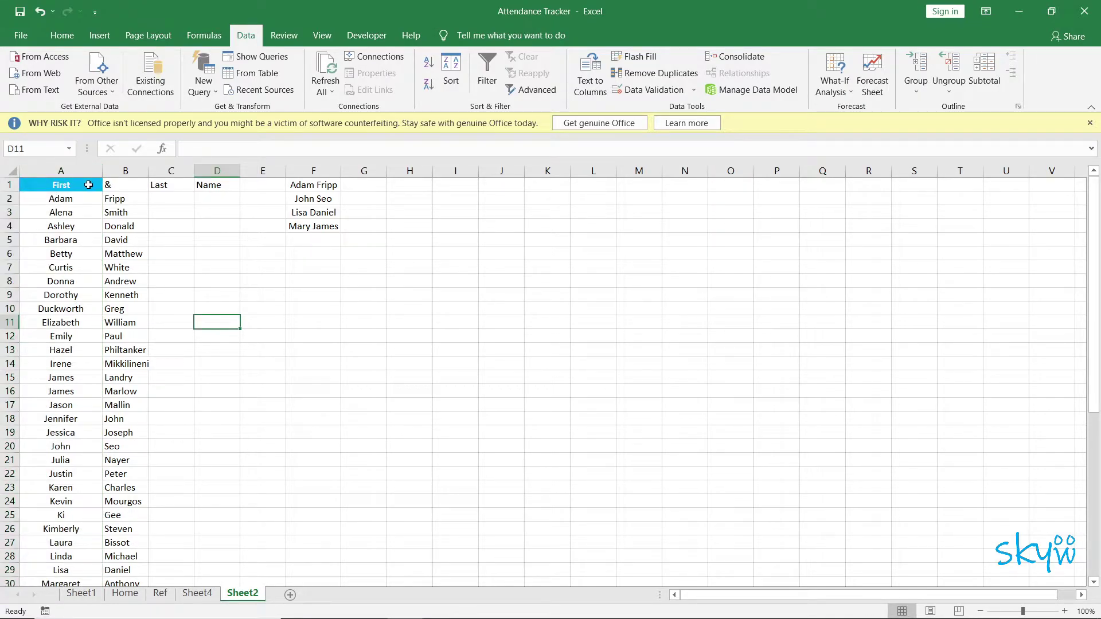
click(87, 184)
scroll(86, 211, down, 4)
scroll(83, 215, up, 4)
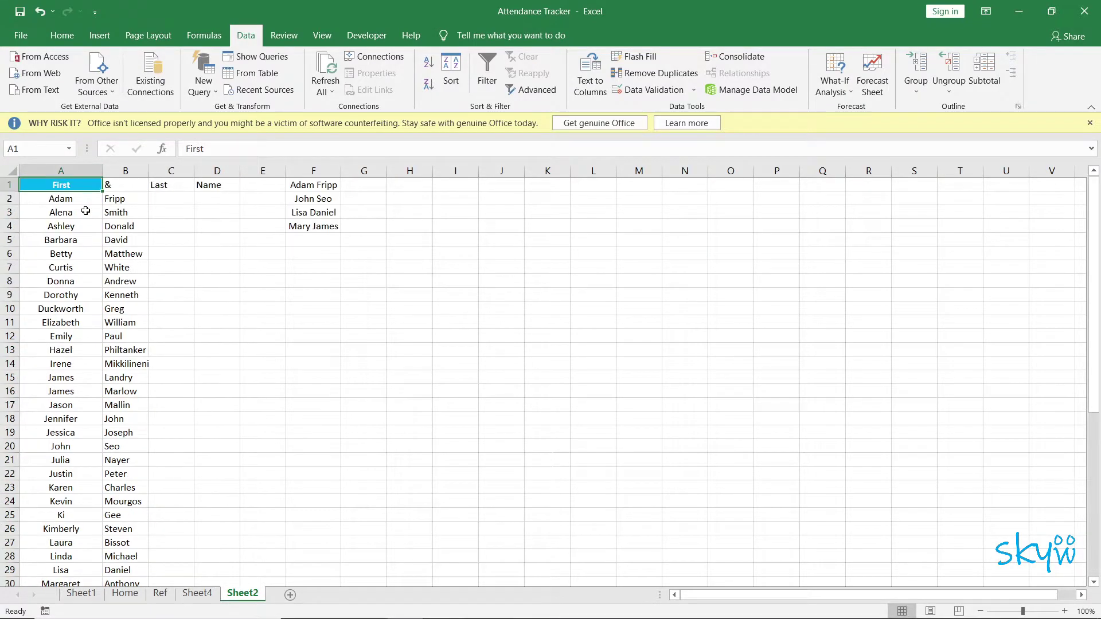
click(123, 184)
click(86, 185)
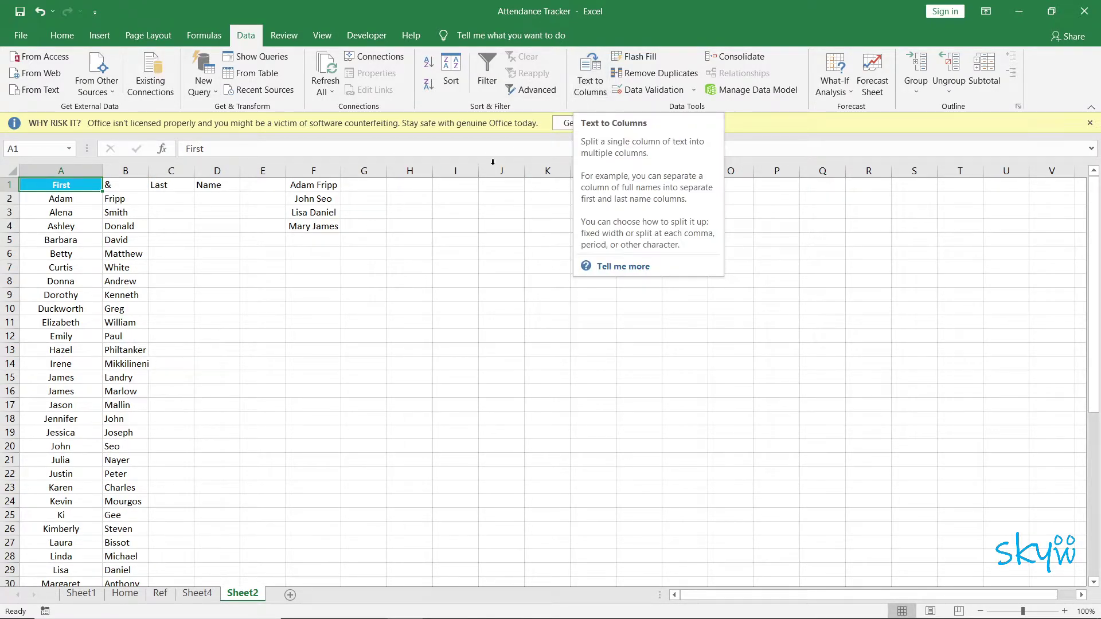
- Select the entire column F of space-separated full names
click(322, 166)
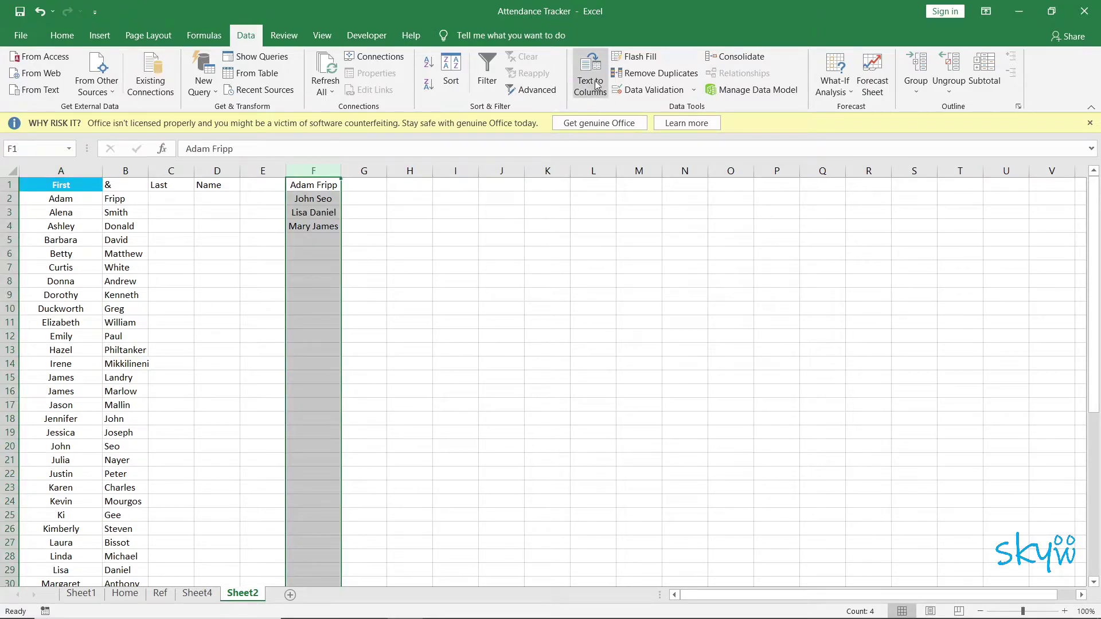
click(449, 265)
click(312, 172)
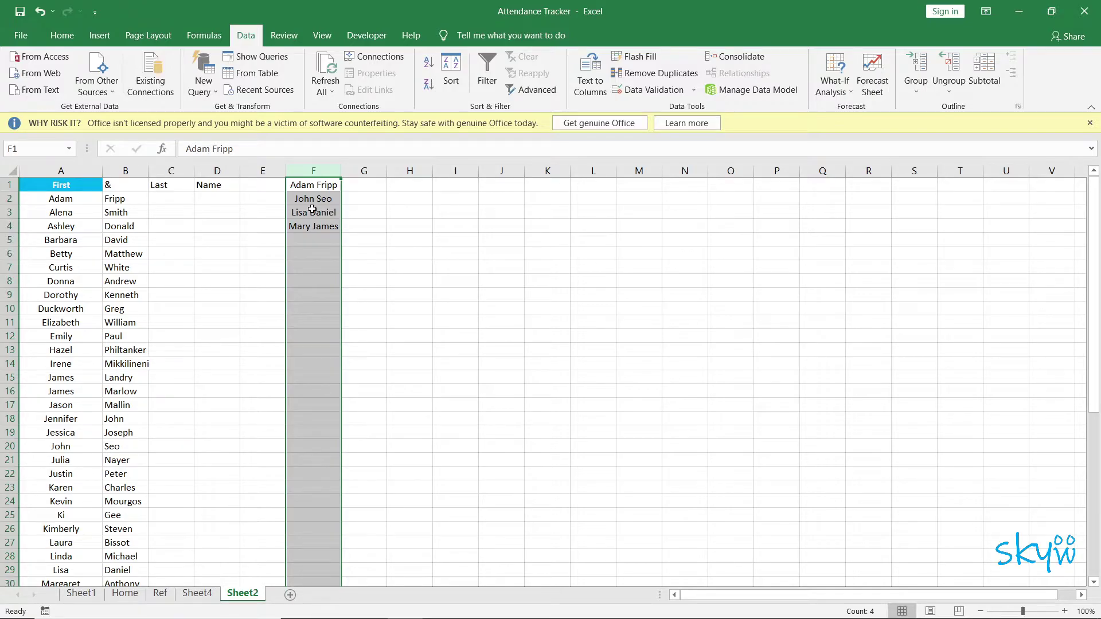
click(314, 184)
scroll(311, 204, down, 1)
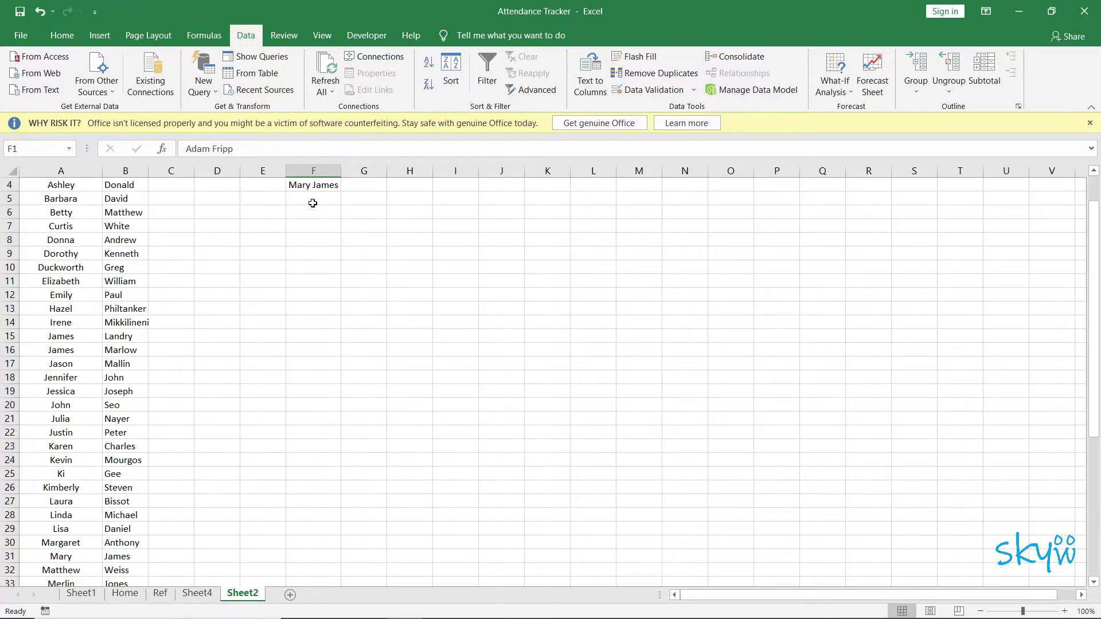
scroll(315, 184, up, 1)
click(315, 170)
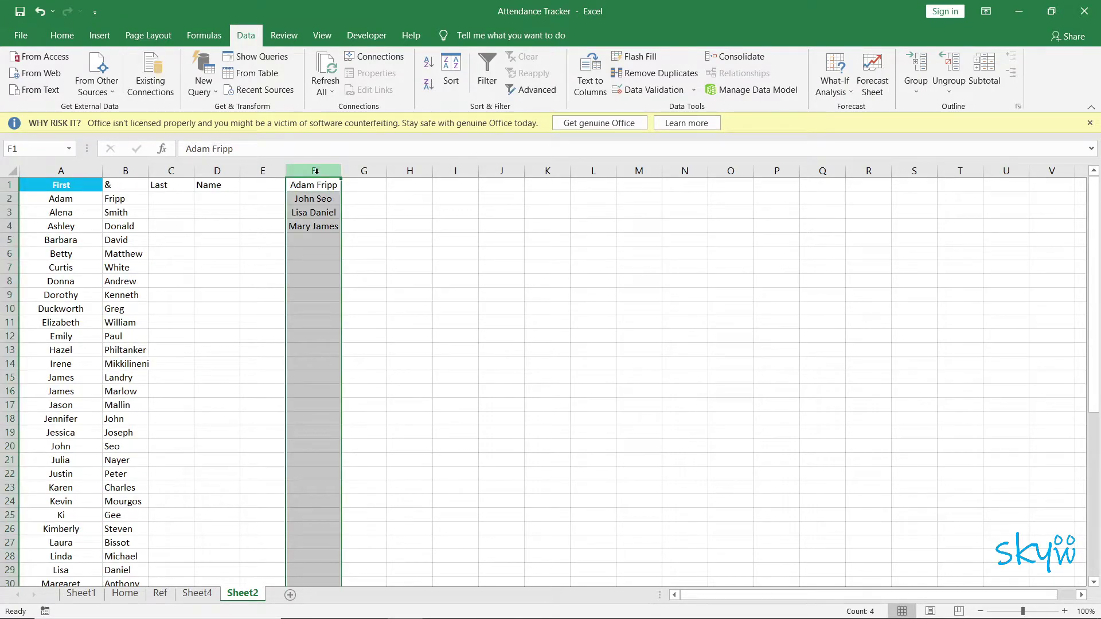
- Split column F with Text to Columns as Fixed width, using two break lines near the names' start
click(590, 80)
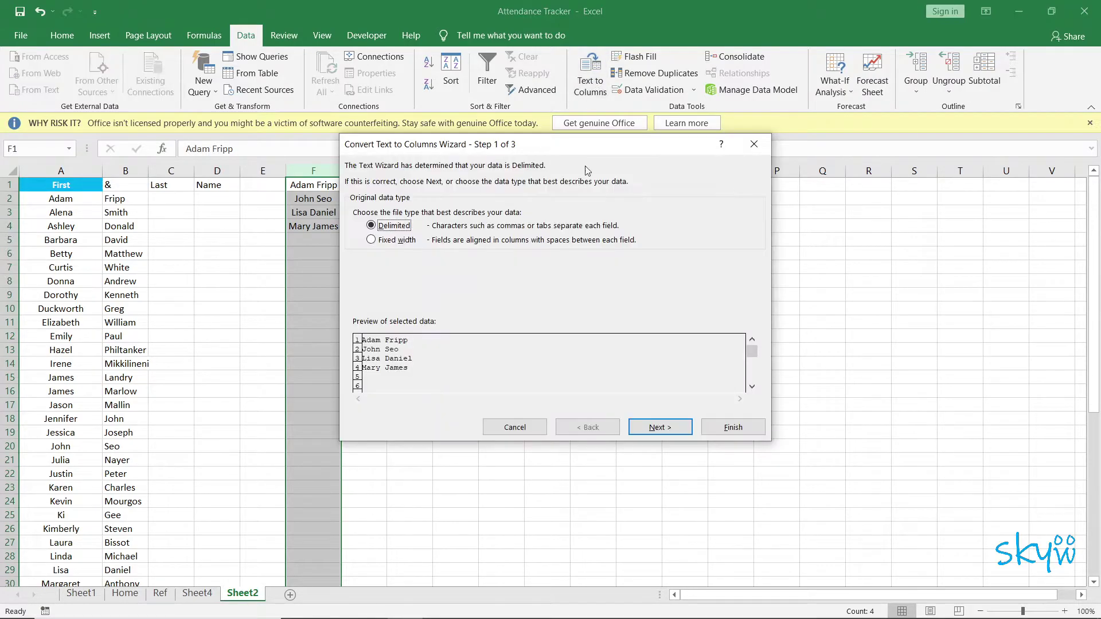
click(394, 242)
drag(514, 155, 606, 160)
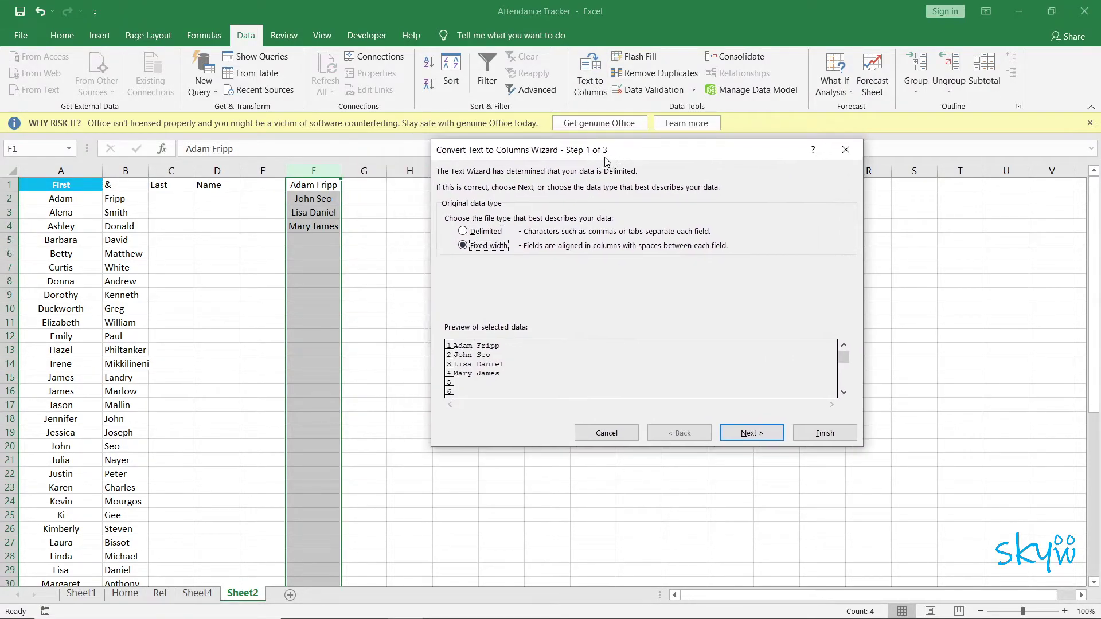
click(744, 434)
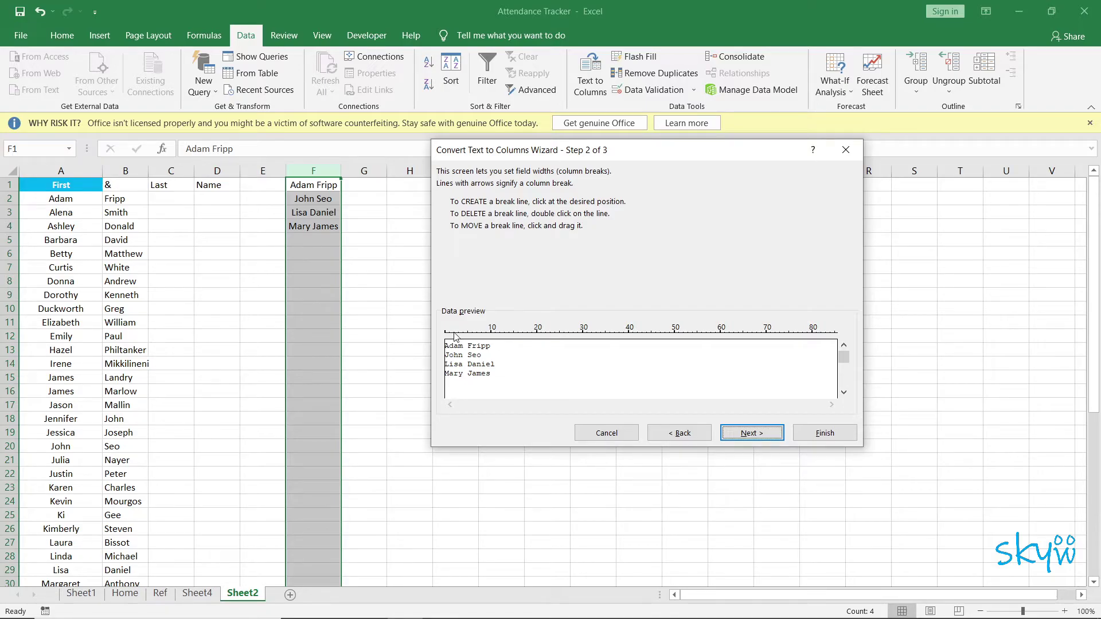
click(454, 333)
drag(453, 335, 458, 336)
click(477, 337)
click(753, 434)
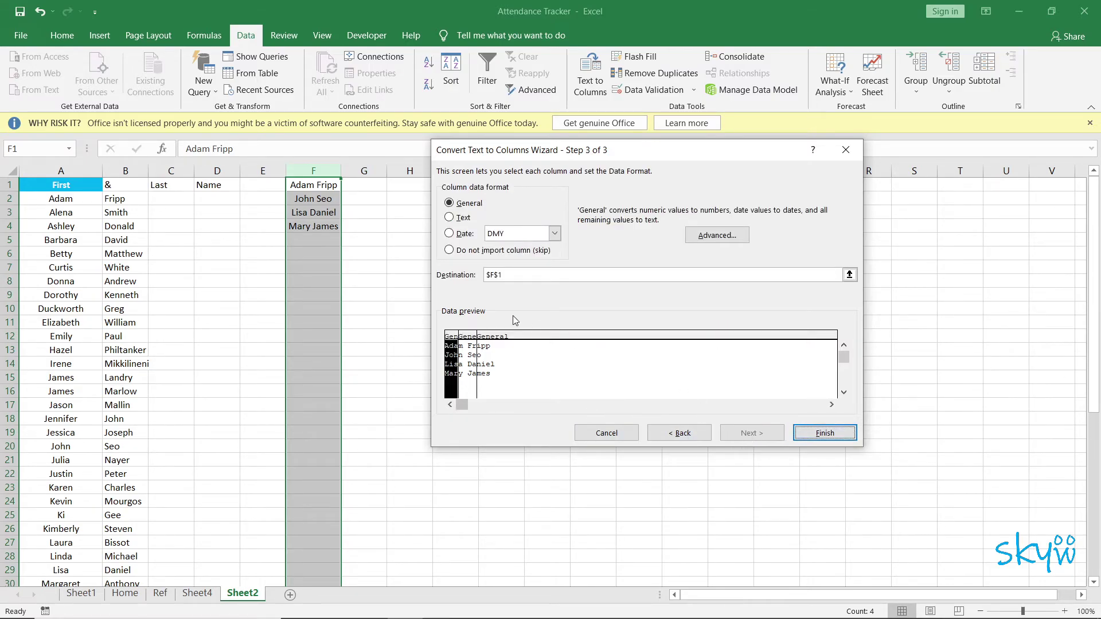
click(821, 434)
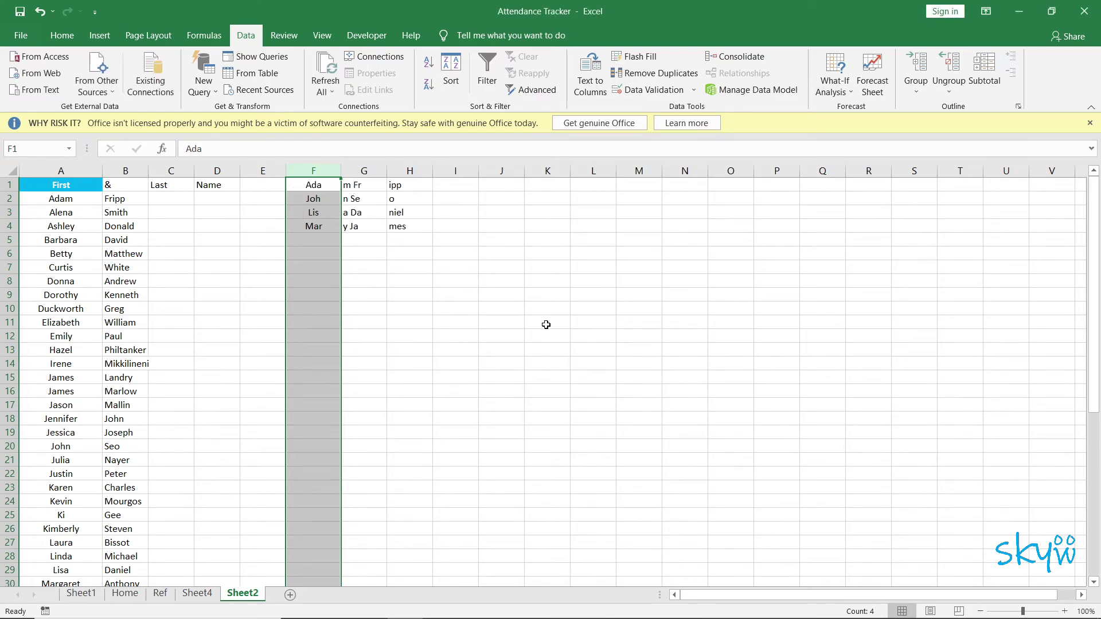
- Inspect the fixed-width pieces in F1, G1 and H1, then return to Sheet4
click(466, 298)
click(311, 187)
click(347, 186)
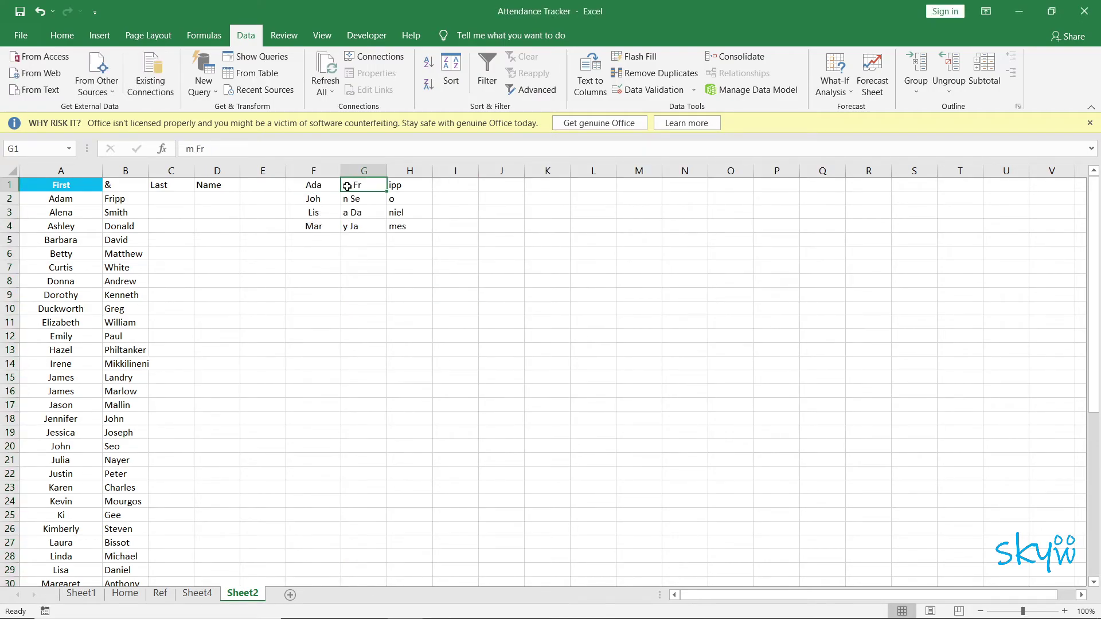
click(399, 183)
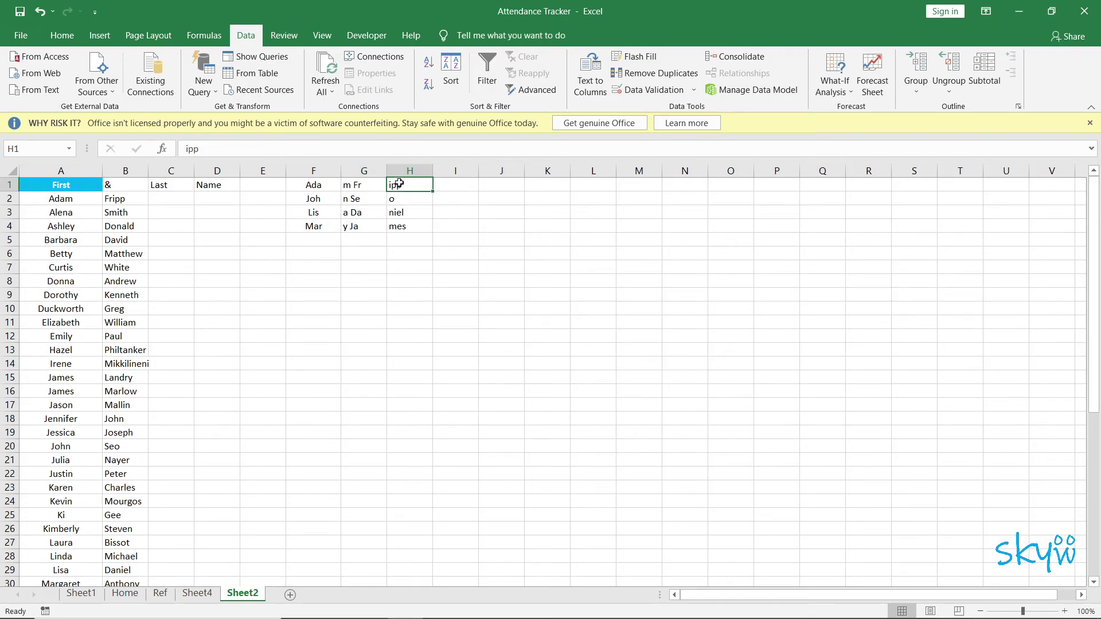
scroll(396, 207, down, 4)
scroll(393, 209, up, 4)
click(197, 593)
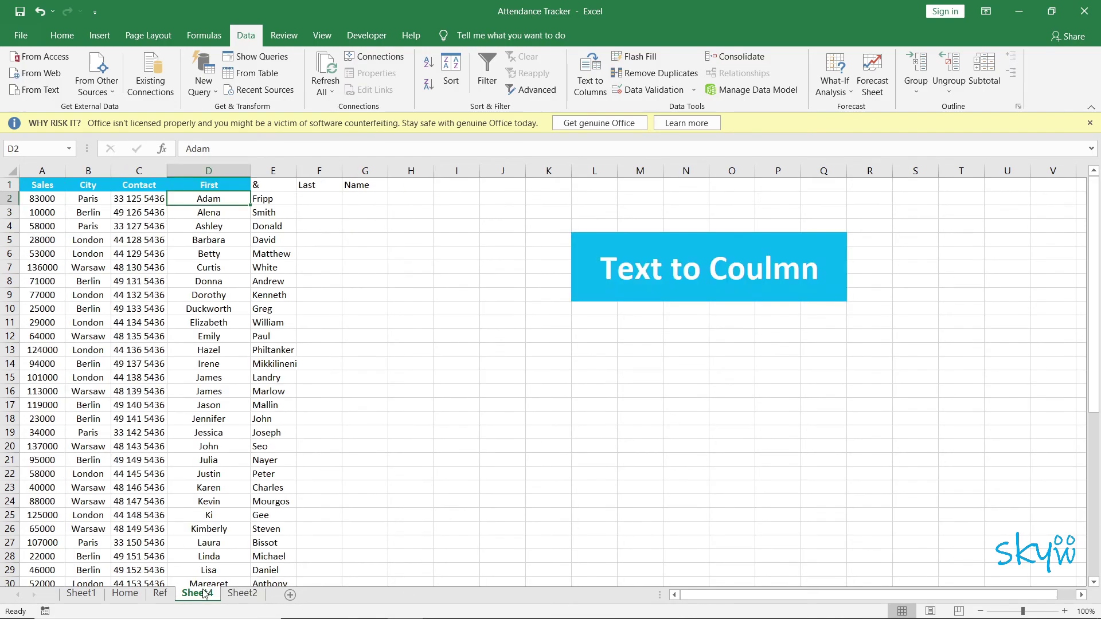
scroll(346, 336, up, 1)
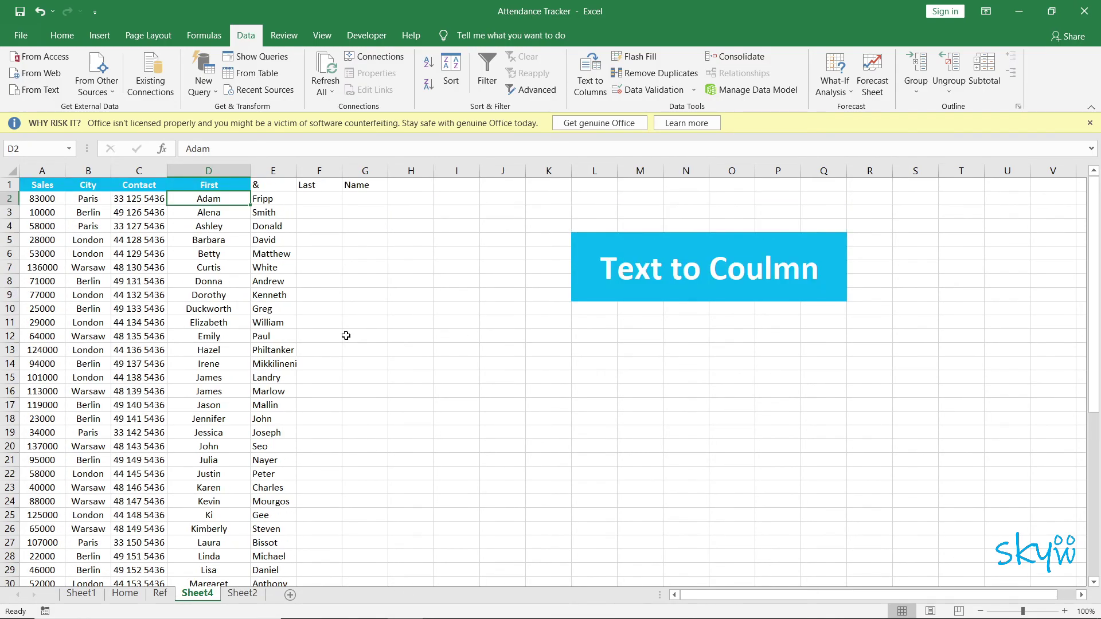